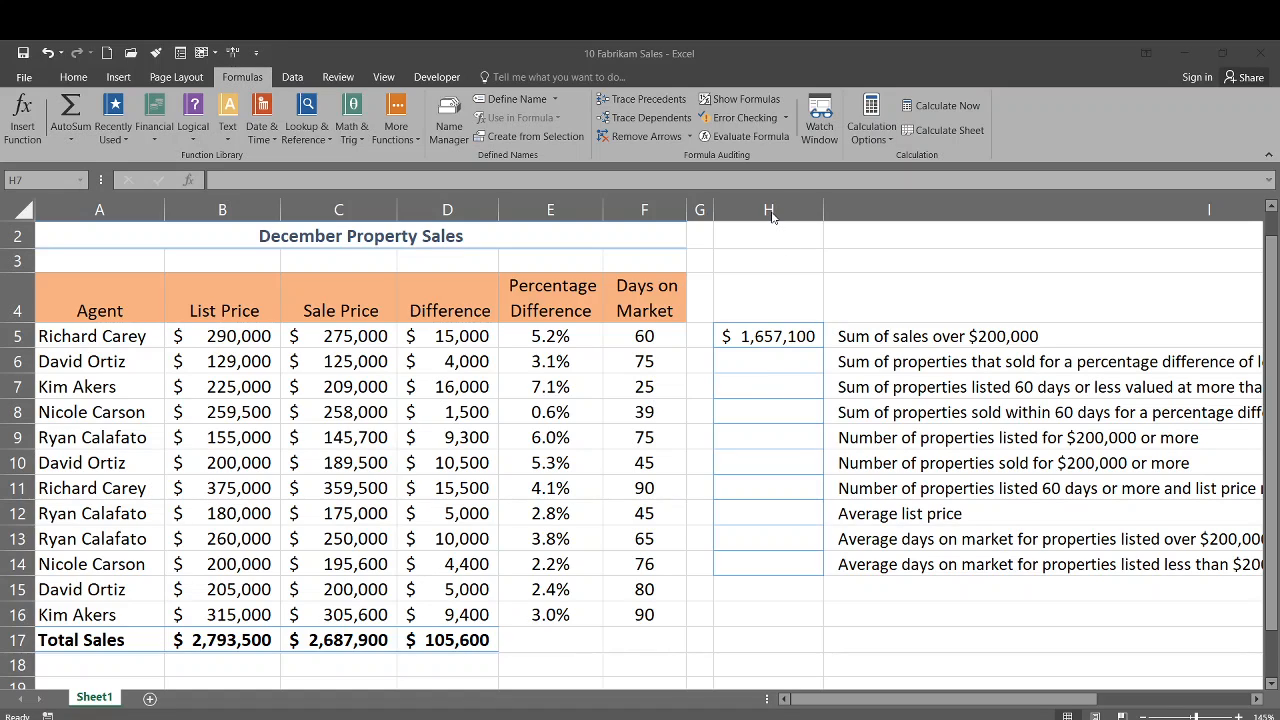
Start a SUMIFS function in cell H7 with the sale prices C5:C16 as the sum range
left_click(751, 383)
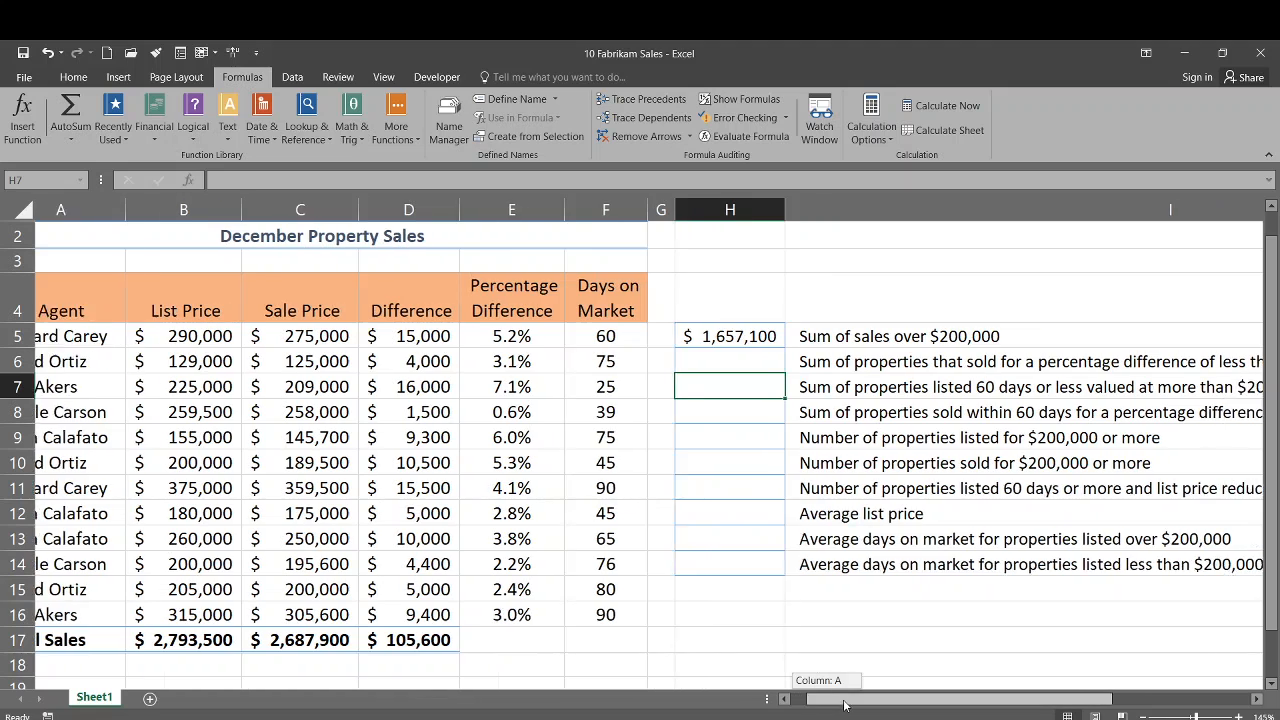
left_click_drag(826, 700, 879, 705)
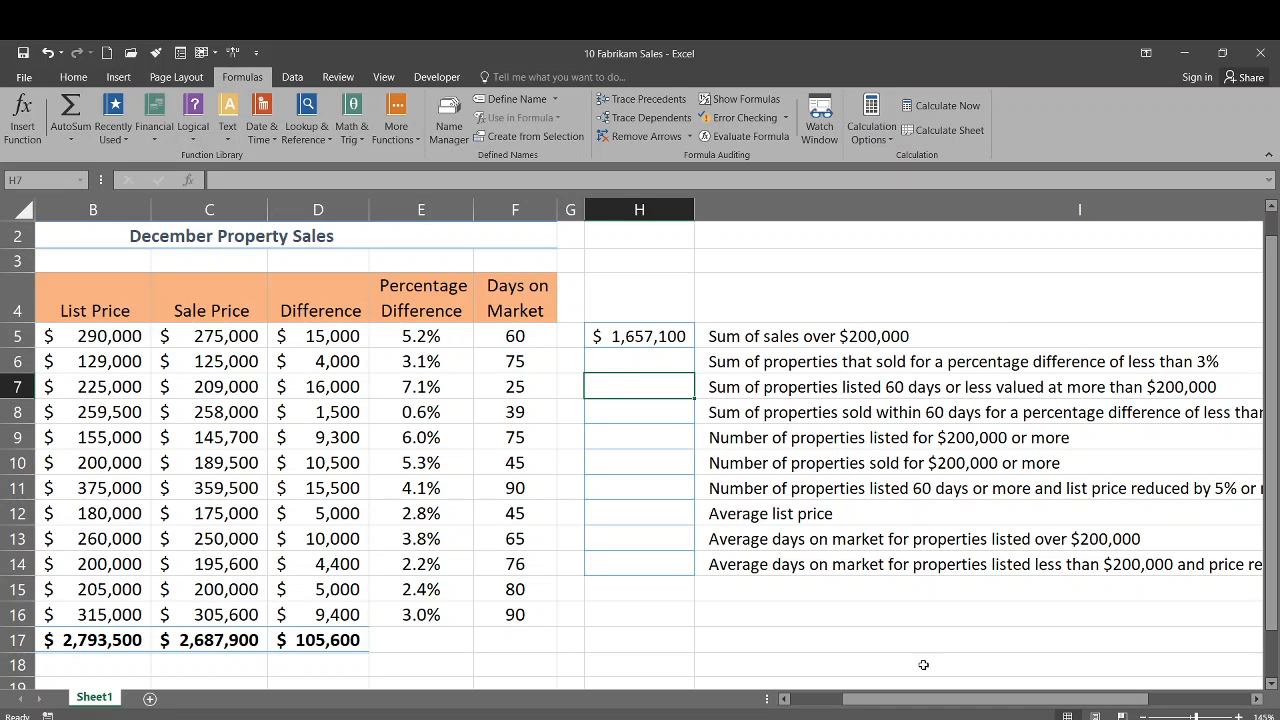
left_click_drag(1006, 700, 950, 700)
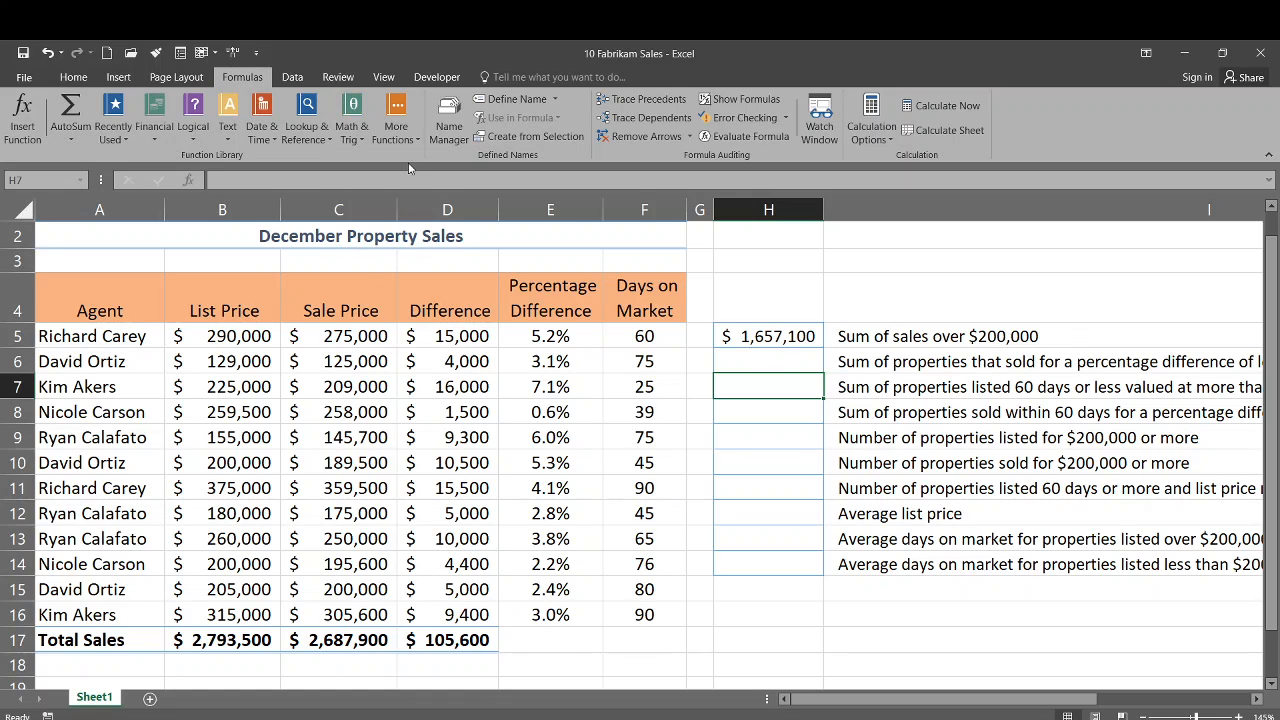
left_click(349, 135)
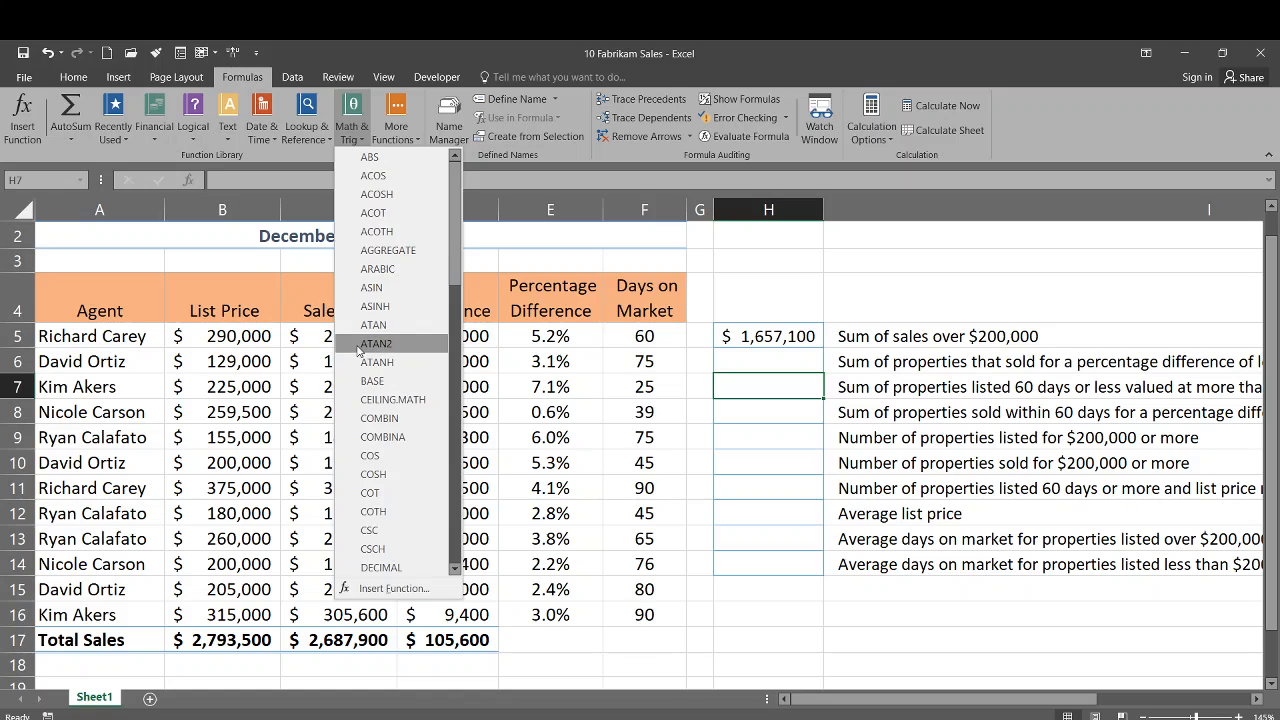
scroll(360, 362, "down", 6)
scroll(360, 362, "down", 11)
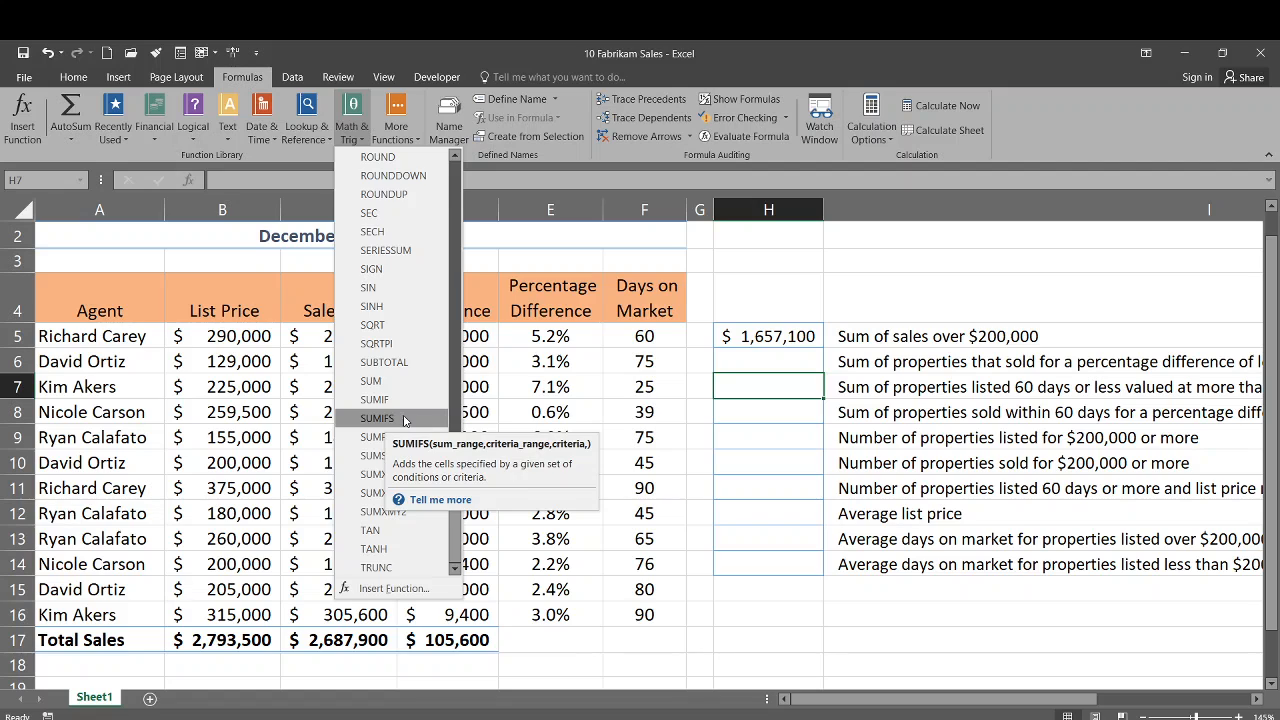
left_click(395, 419)
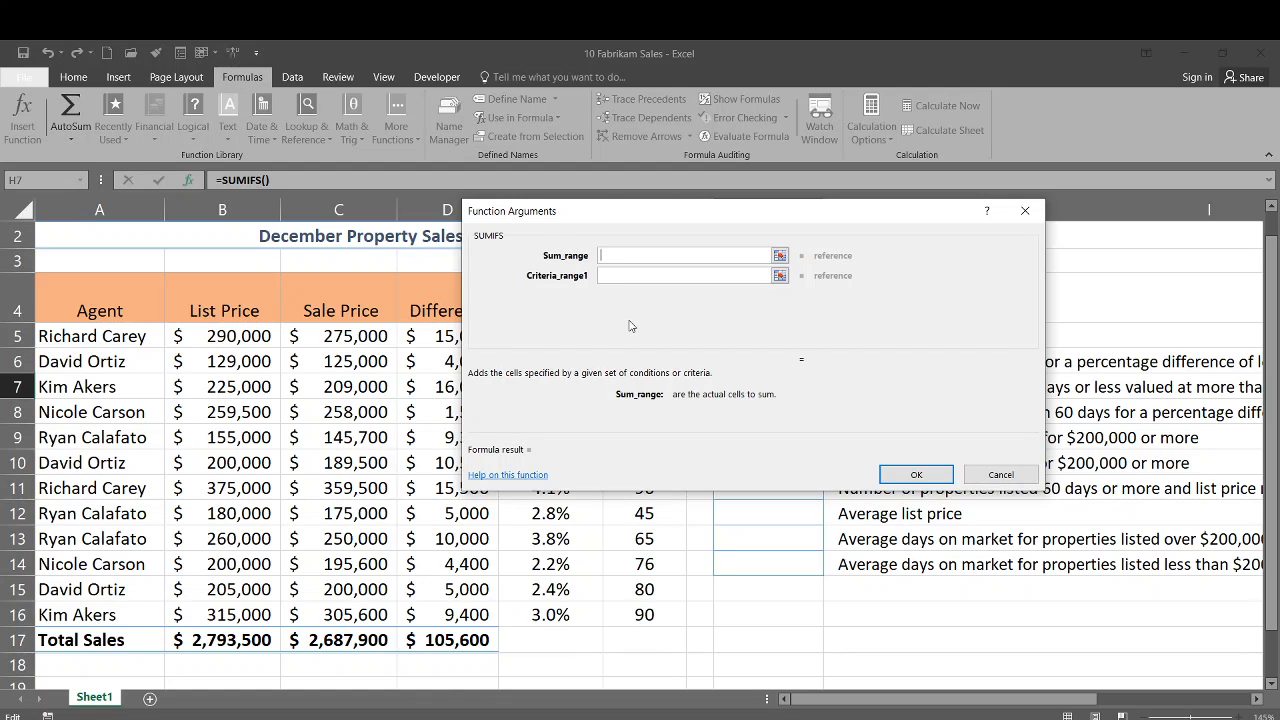
left_click_drag(564, 218, 700, 228)
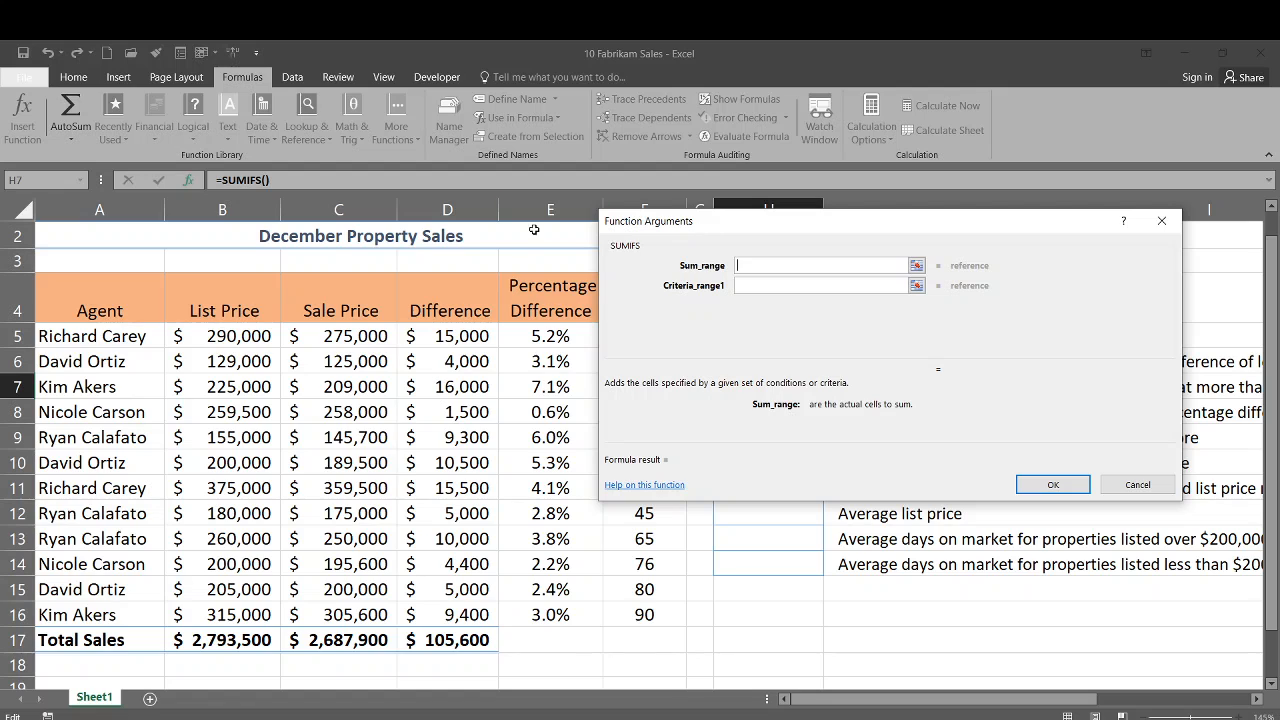
left_click_drag(347, 338, 336, 612)
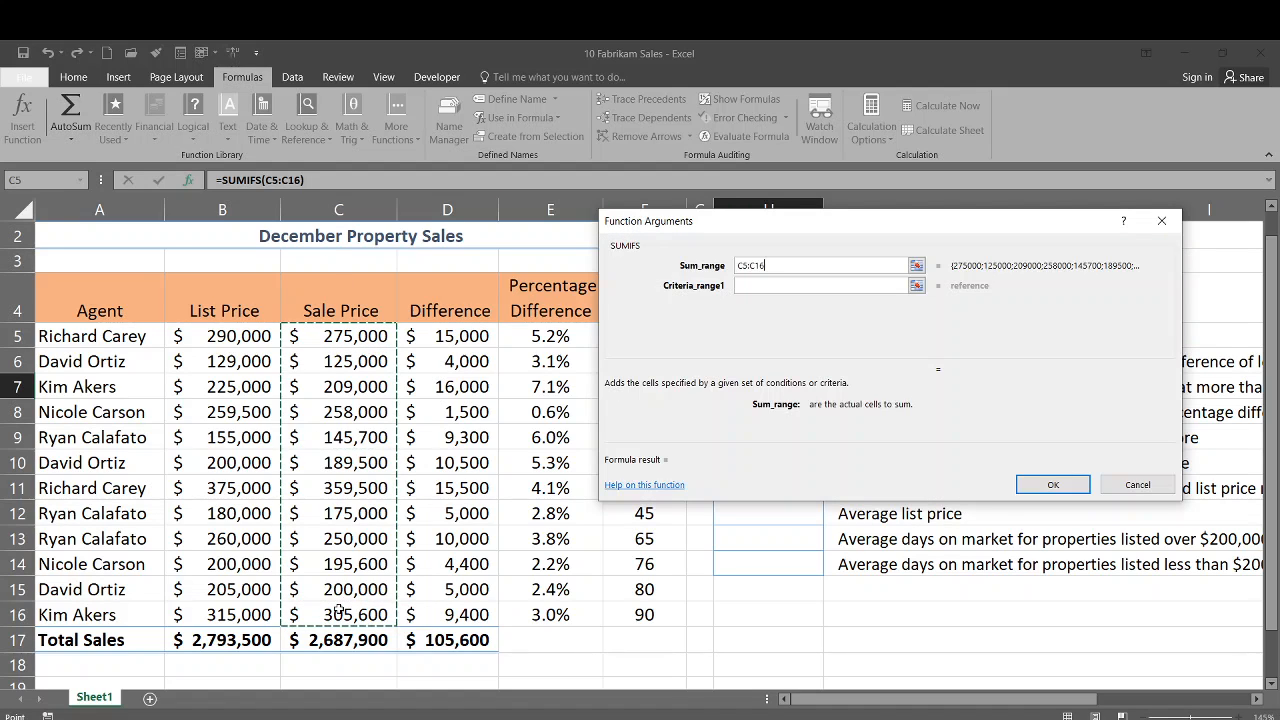
Set the first condition of the H7 SUMIFS to days on market F5:F16 with the criterion <=60
left_click(797, 283)
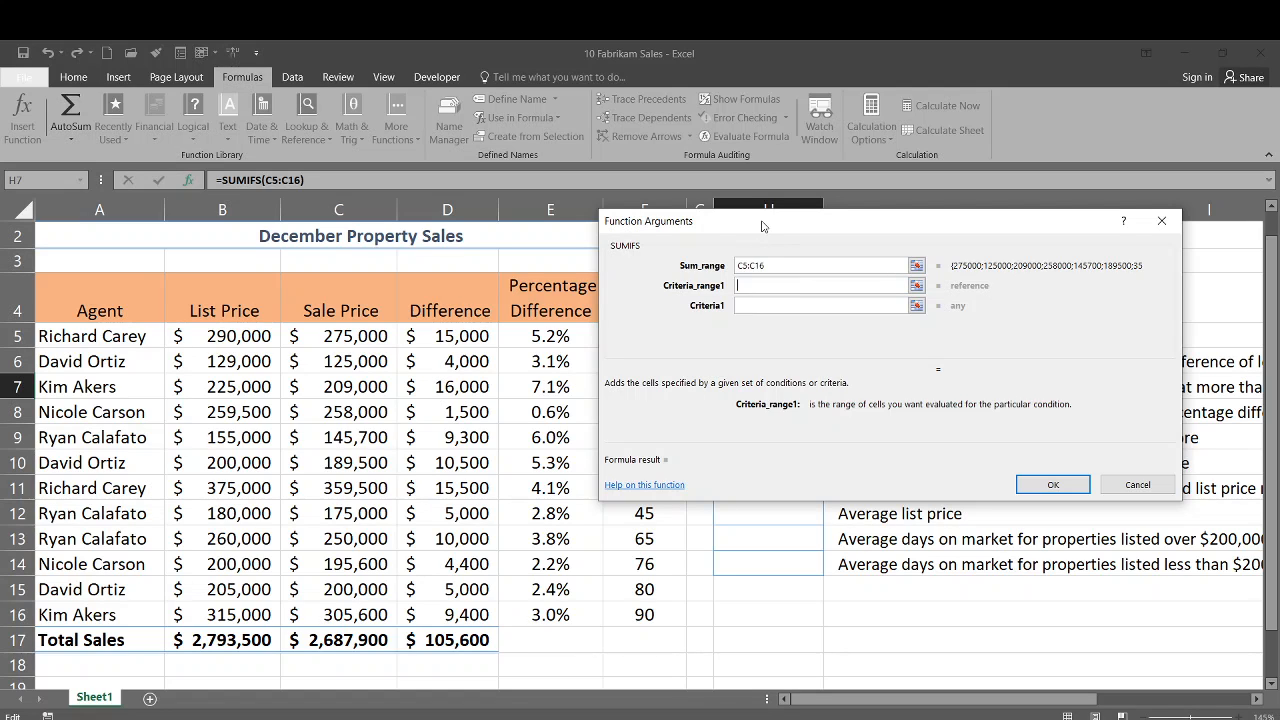
left_click_drag(762, 225, 887, 246)
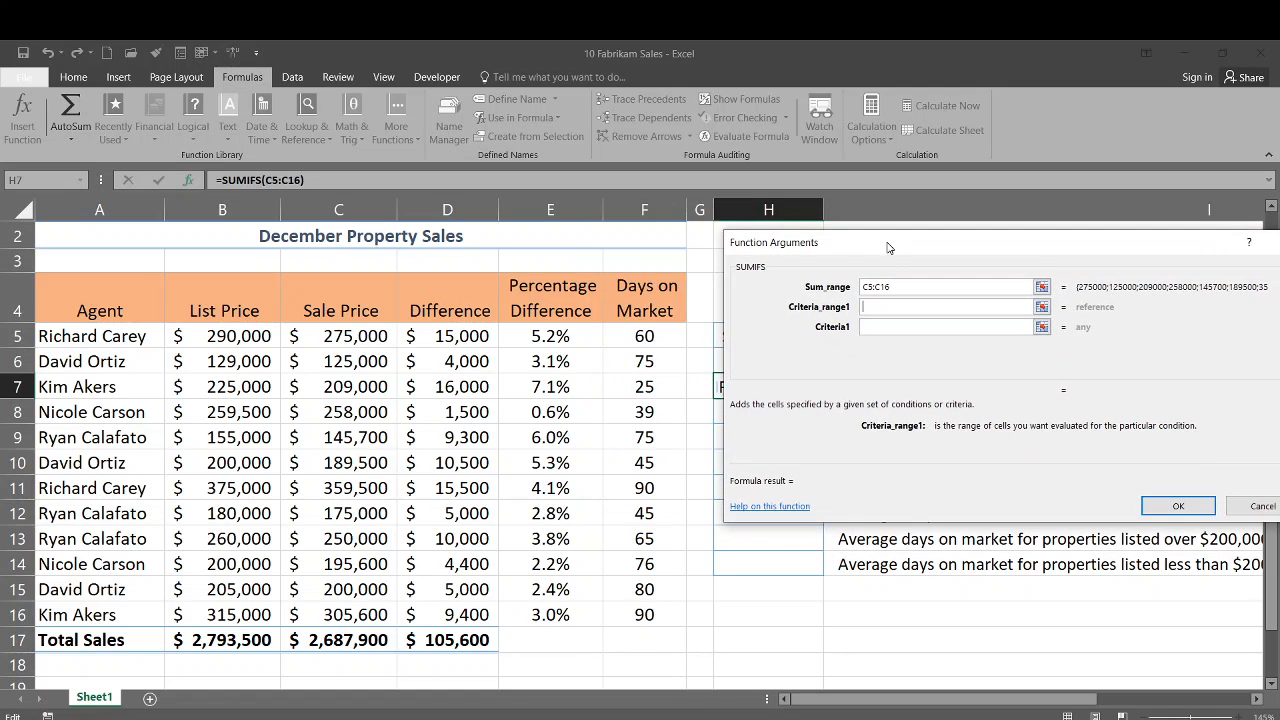
left_click(649, 336)
left_click_drag(649, 336, 653, 619)
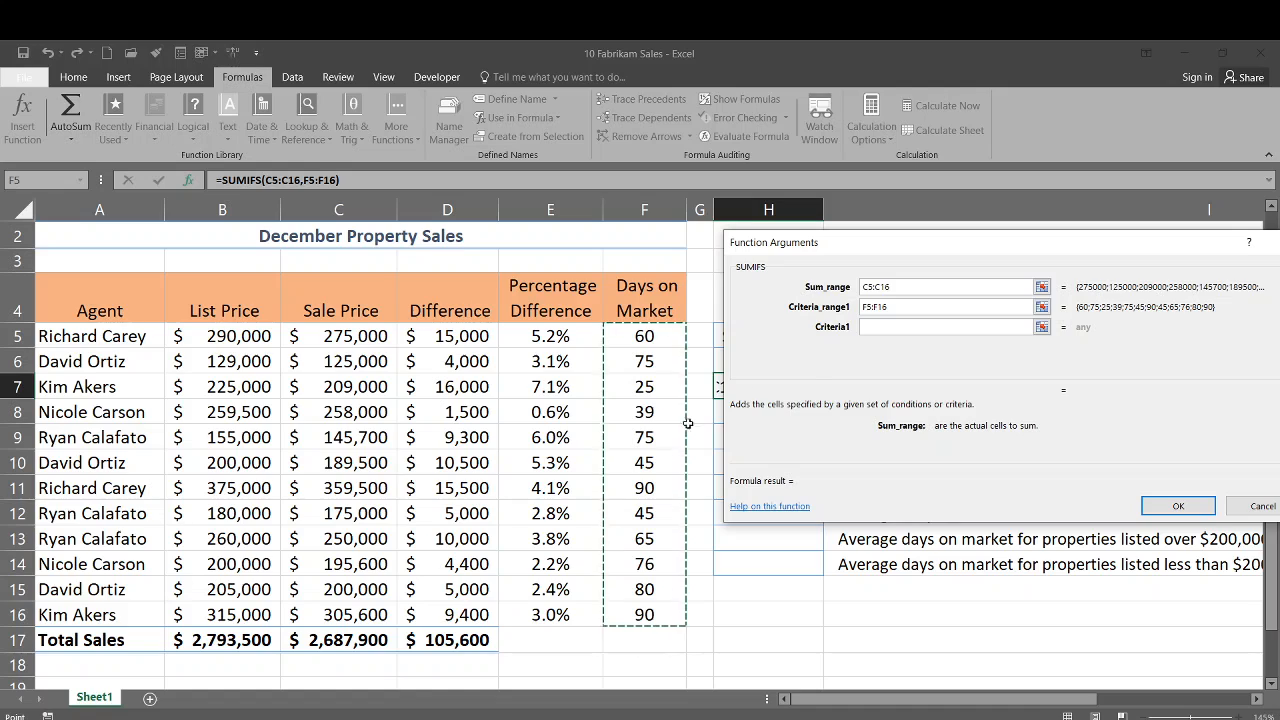
left_click(891, 326)
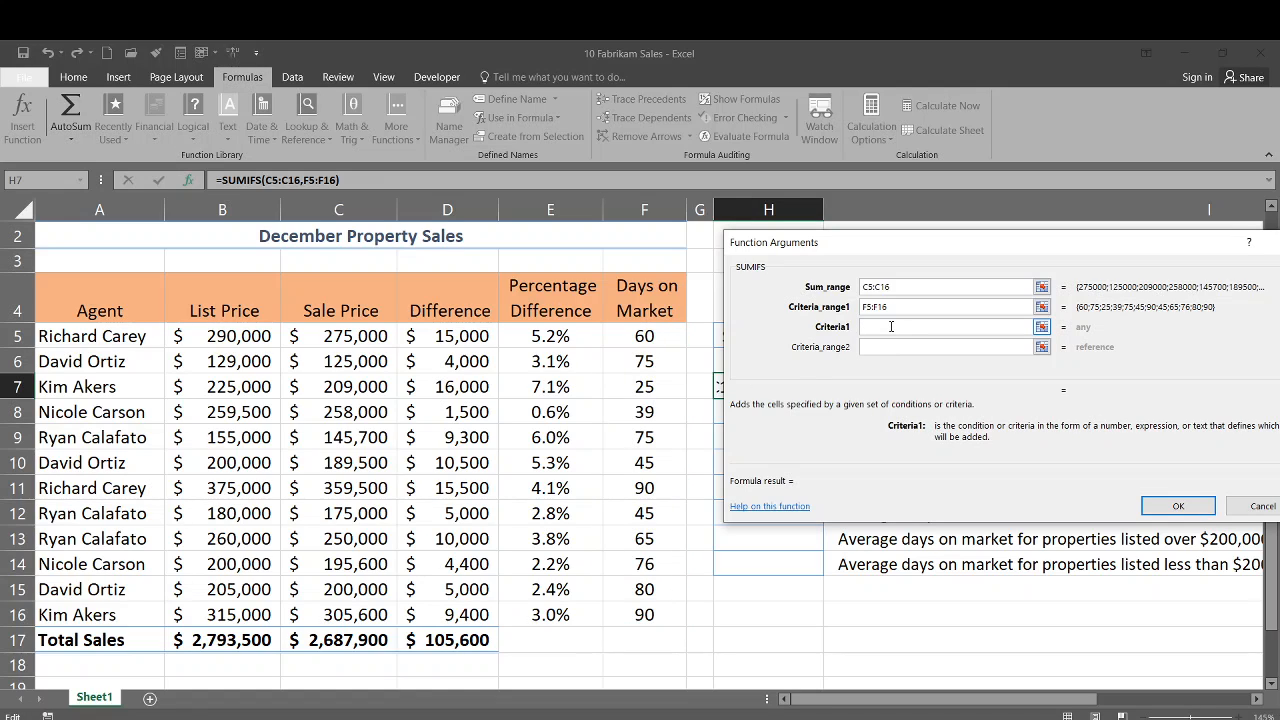
type("<=60")
key("Tab")
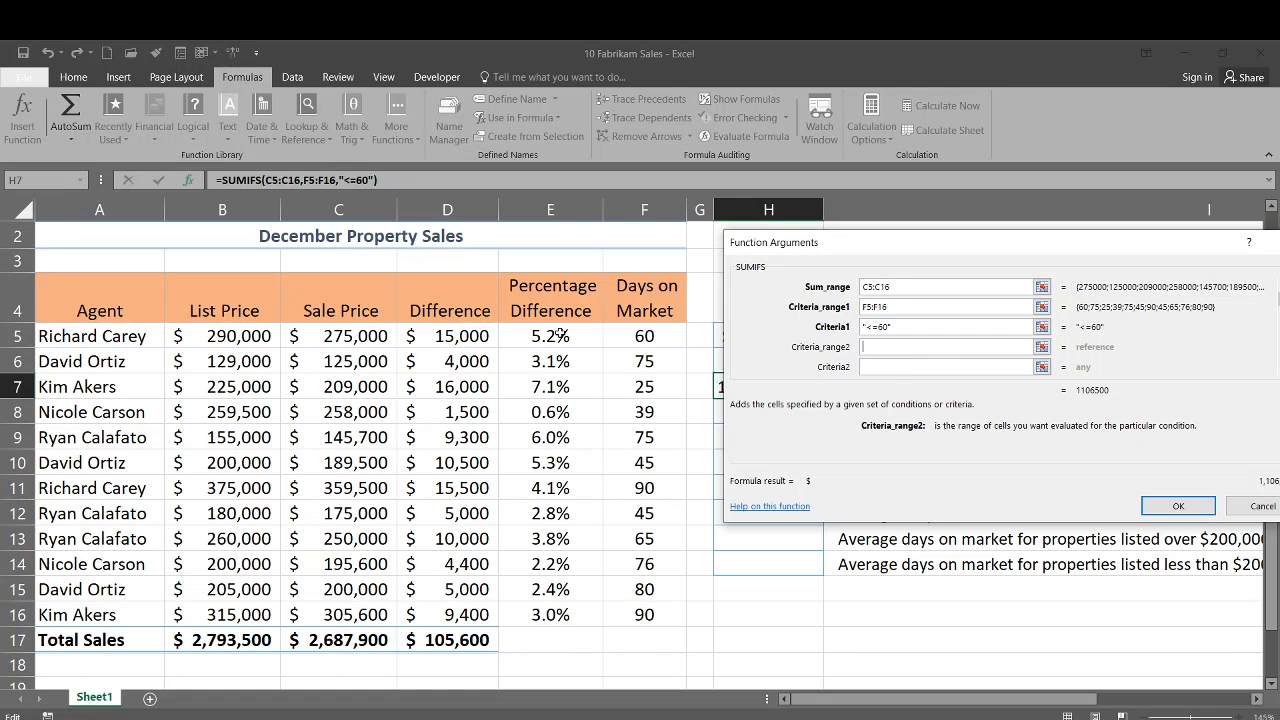
left_click_drag(560, 335, 540, 622)
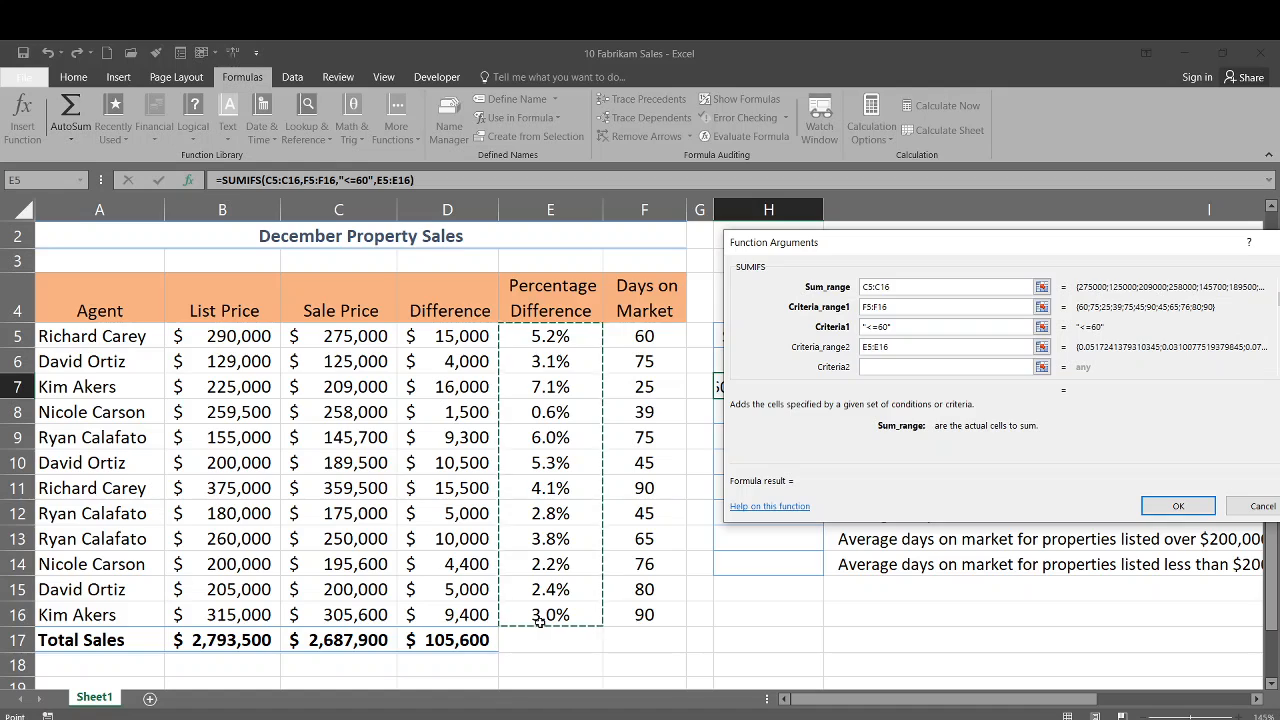
left_click(918, 368)
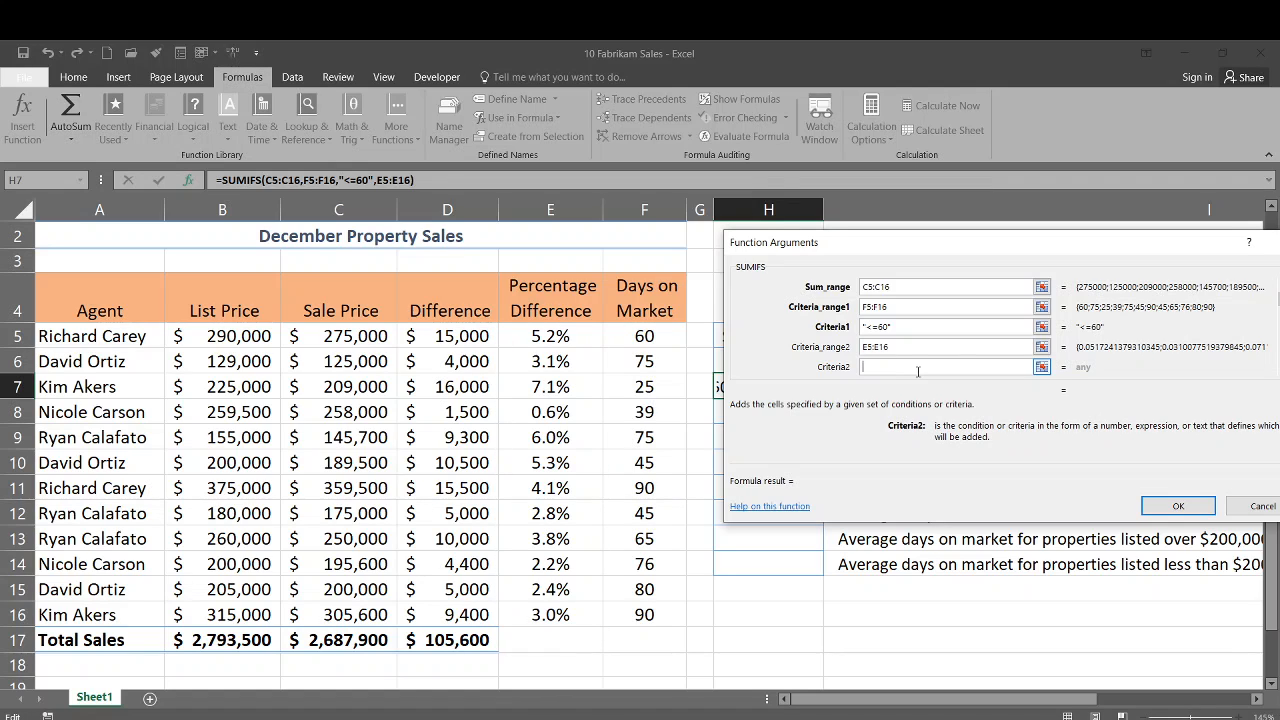
type("<3%")
left_click_drag(886, 367, 843, 370)
key("BackSpace")
left_click(866, 347)
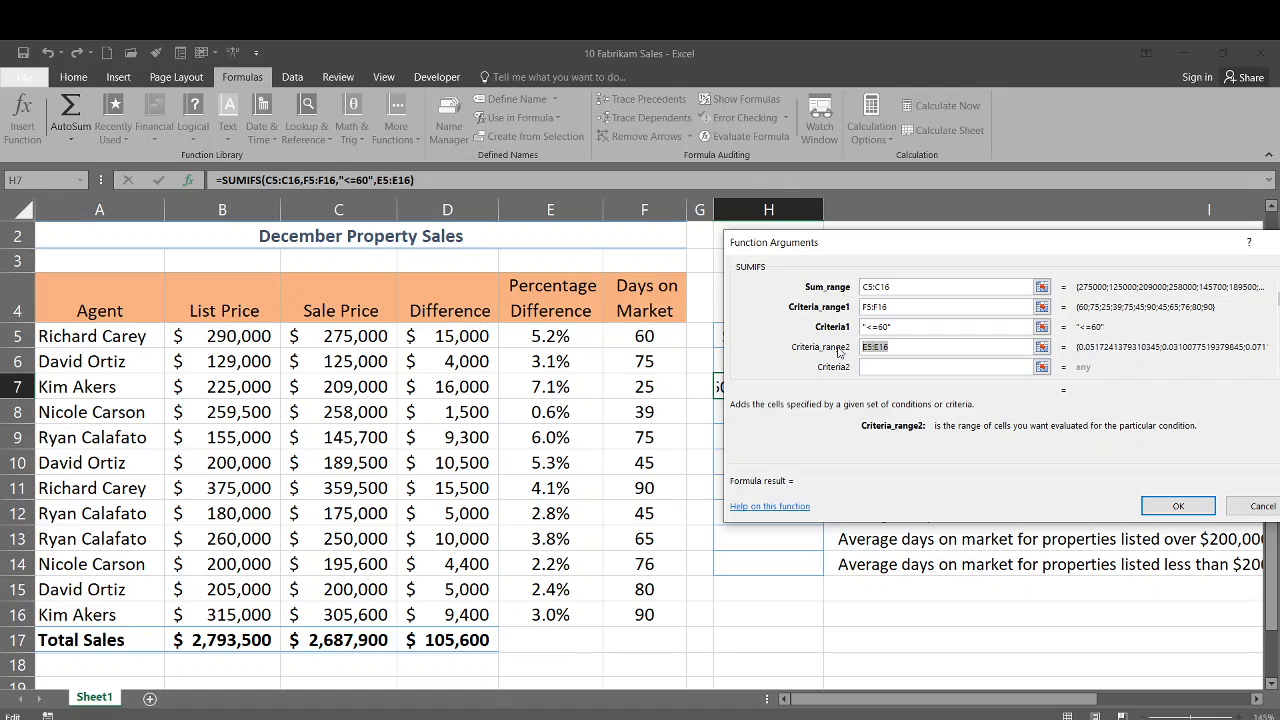
key("BackSpace")
Add sale prices C5:C16 with the criterion >200000 as the second condition and complete the H7 formula
left_click(893, 326)
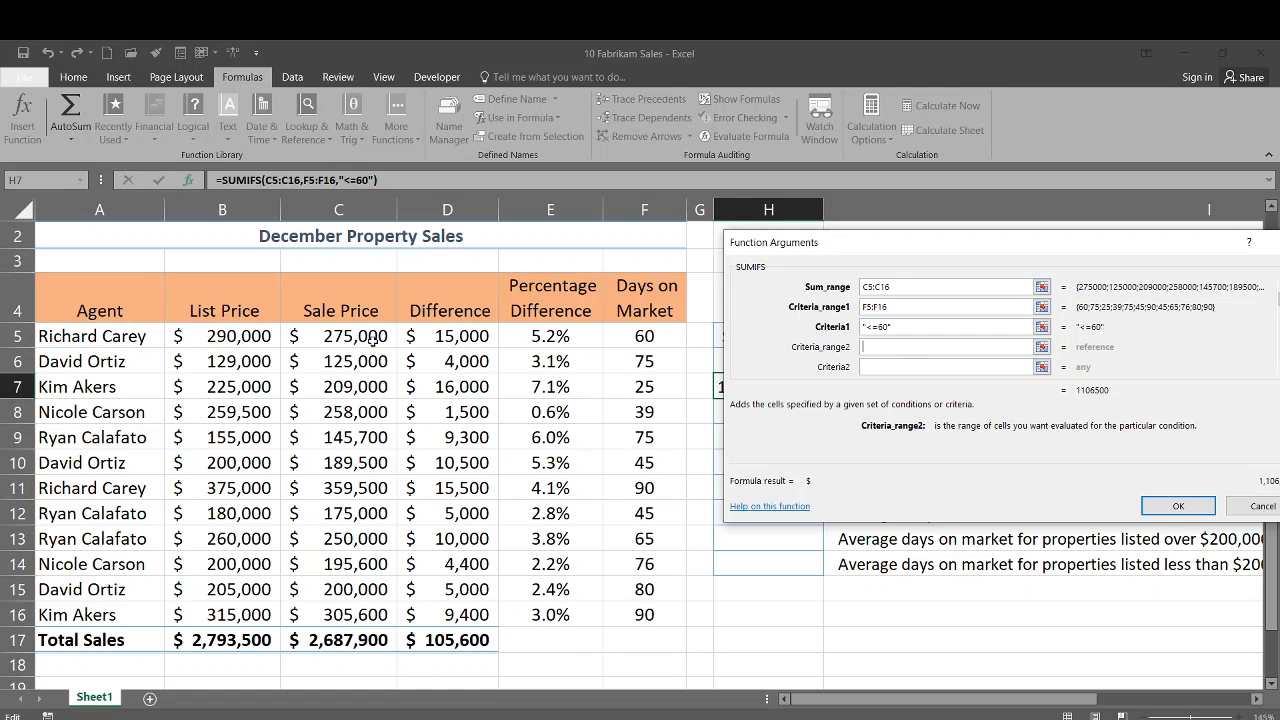
left_click_drag(350, 335, 343, 622)
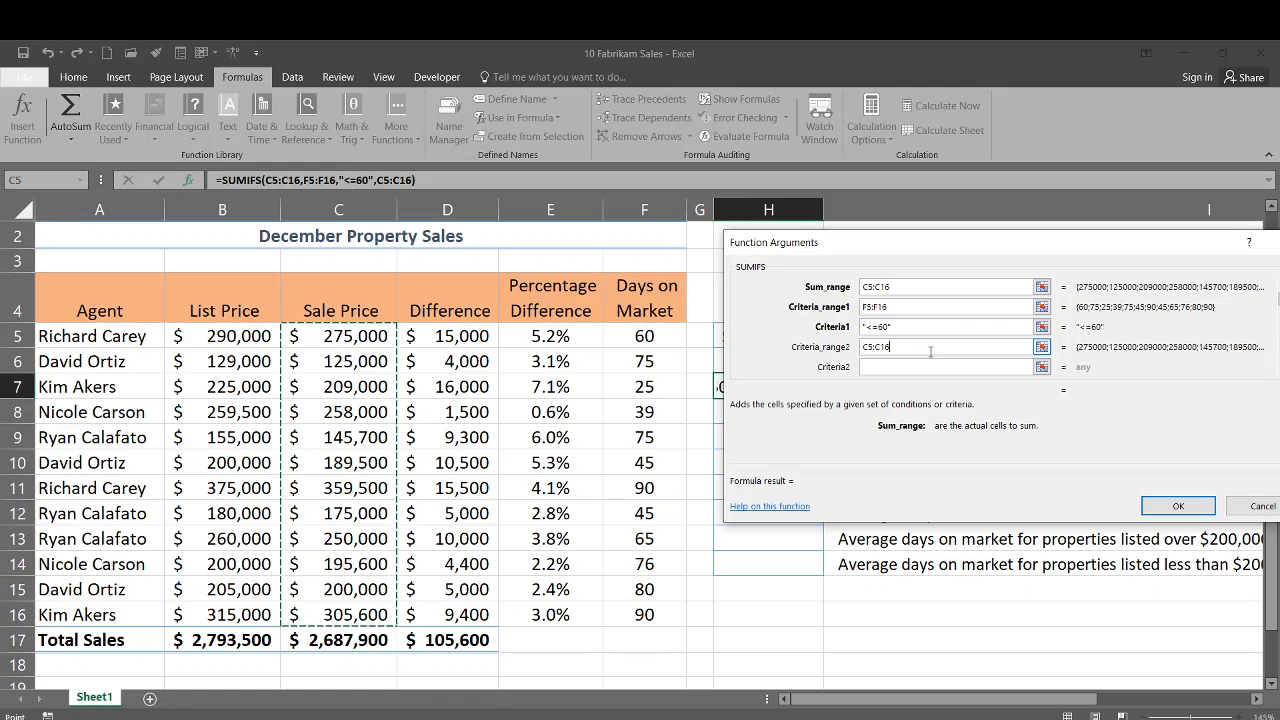
left_click(906, 367)
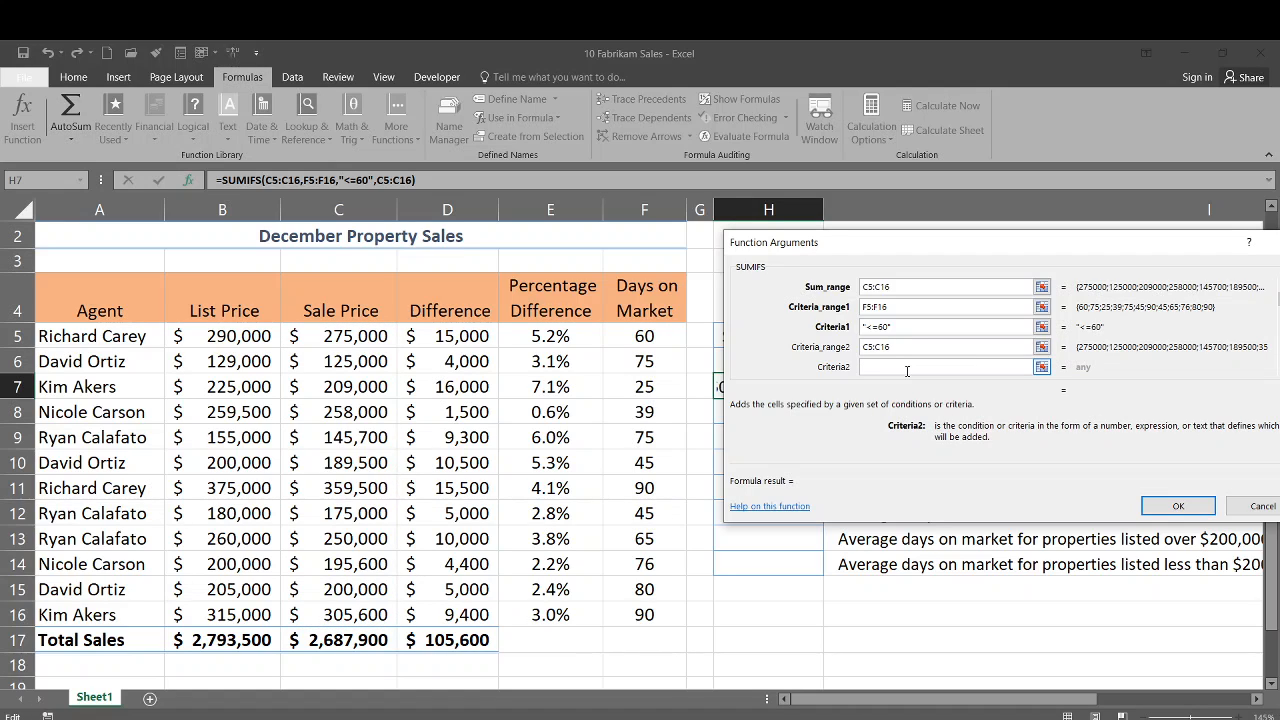
type(">200000")
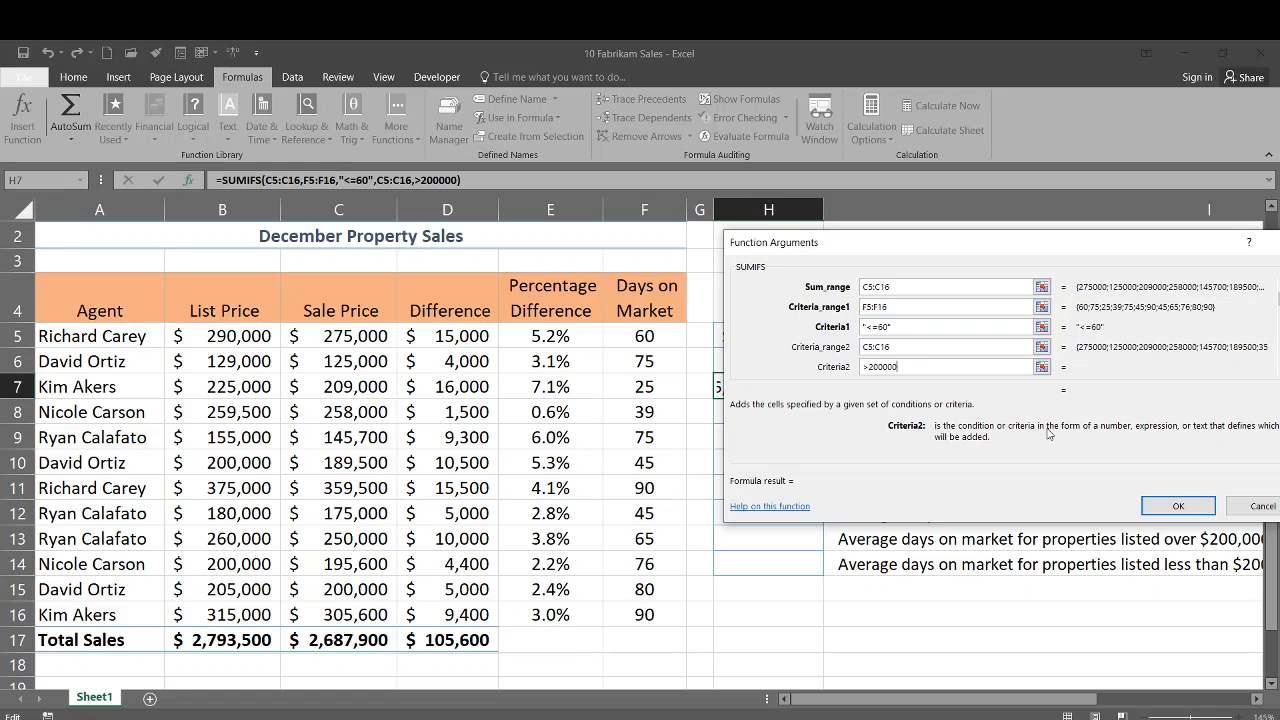
left_click(1158, 506)
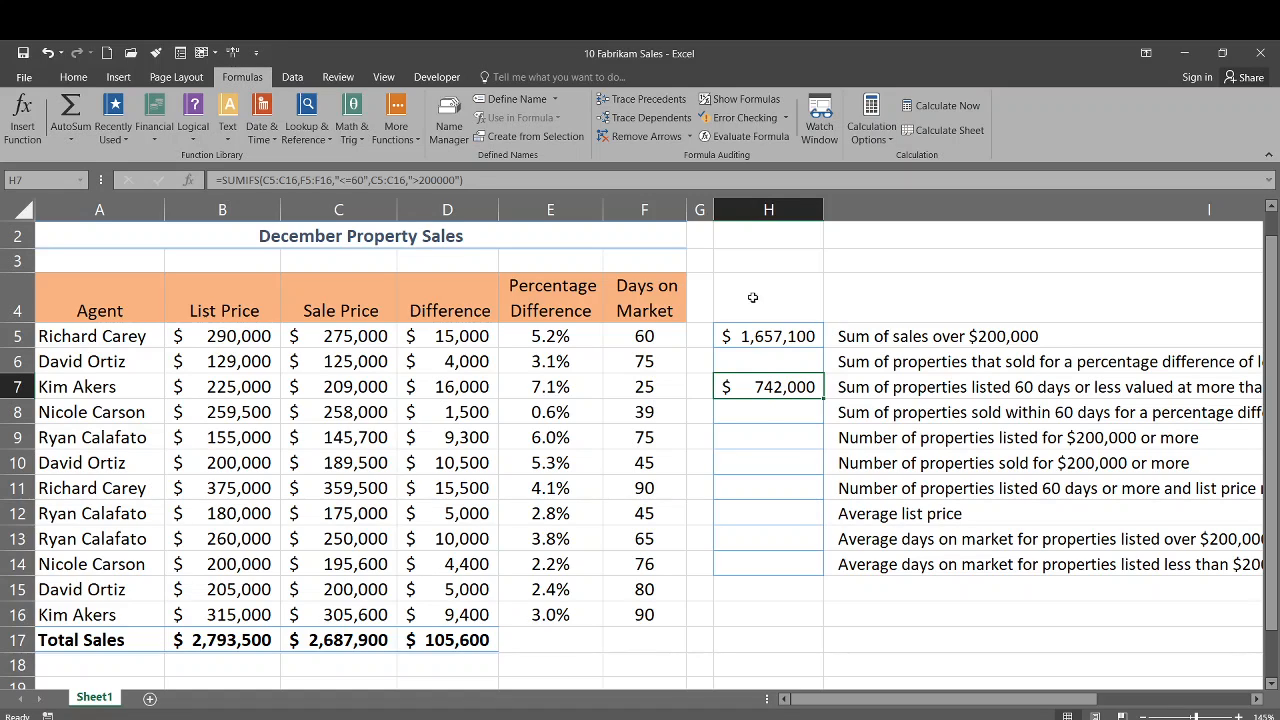
Start a SUMIFS function in cell H8 with the sale prices C5:C16 as the sum range
left_click(766, 415)
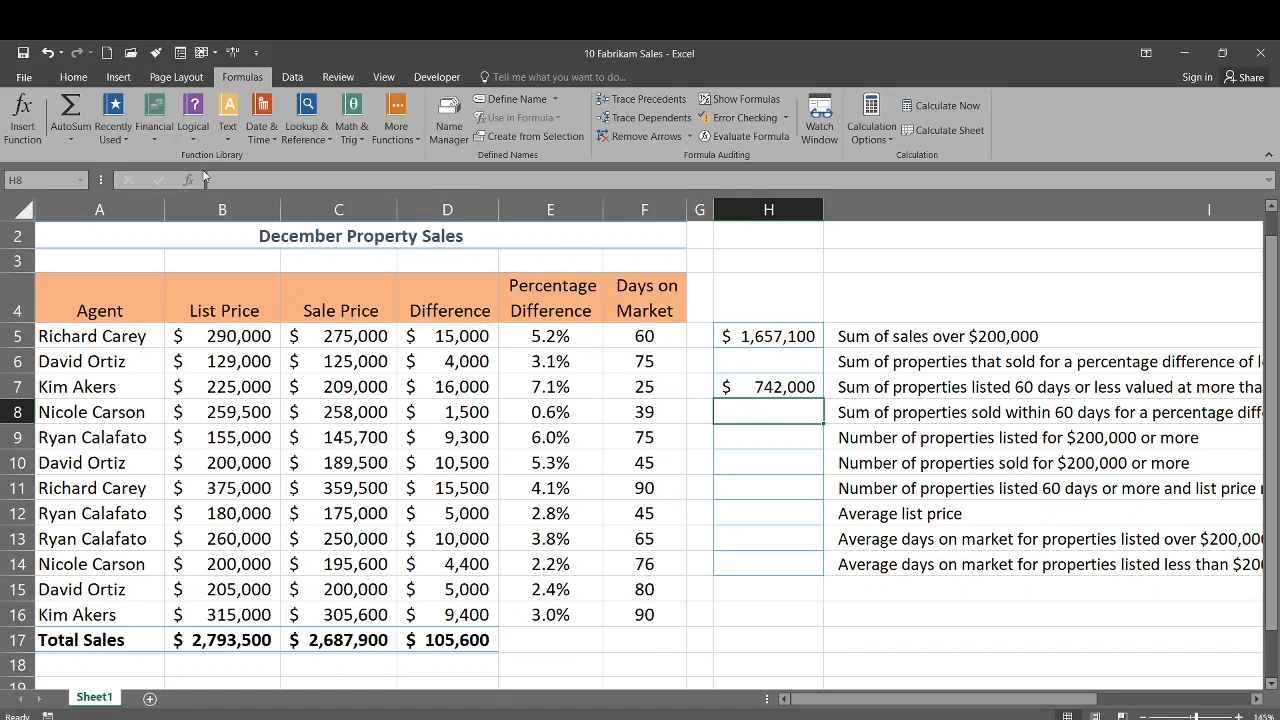
left_click(113, 138)
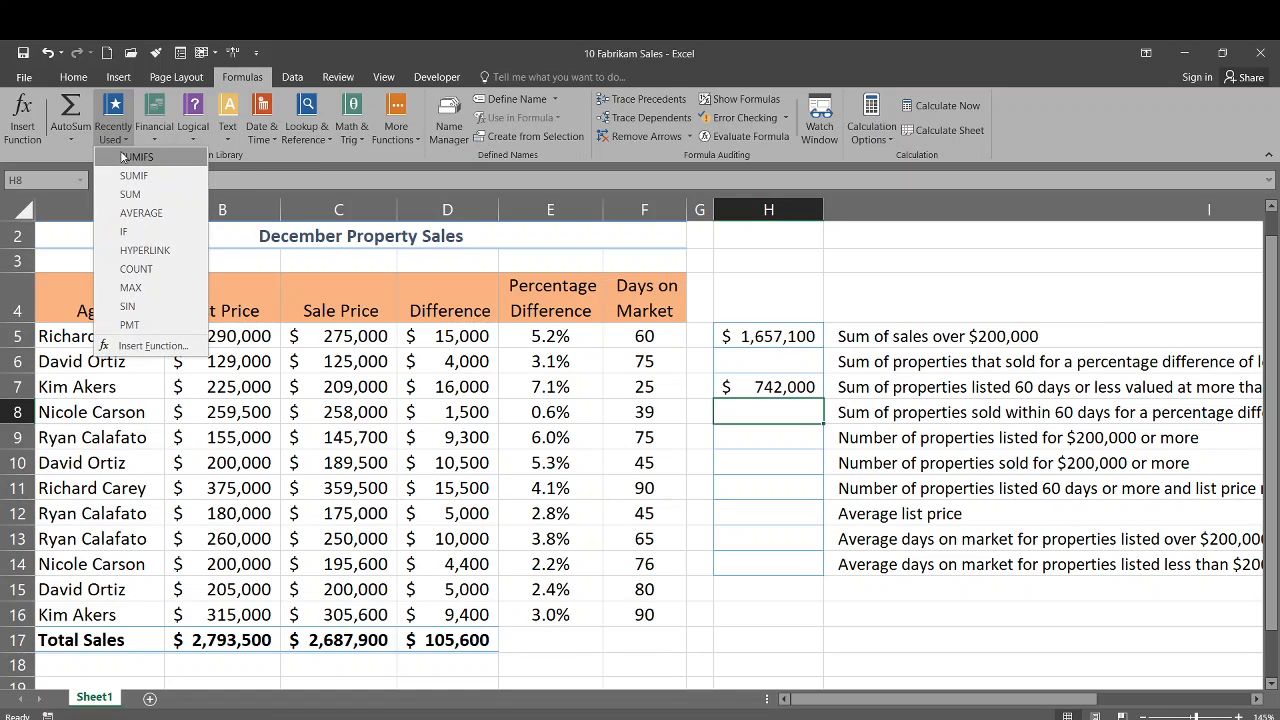
left_click(118, 157)
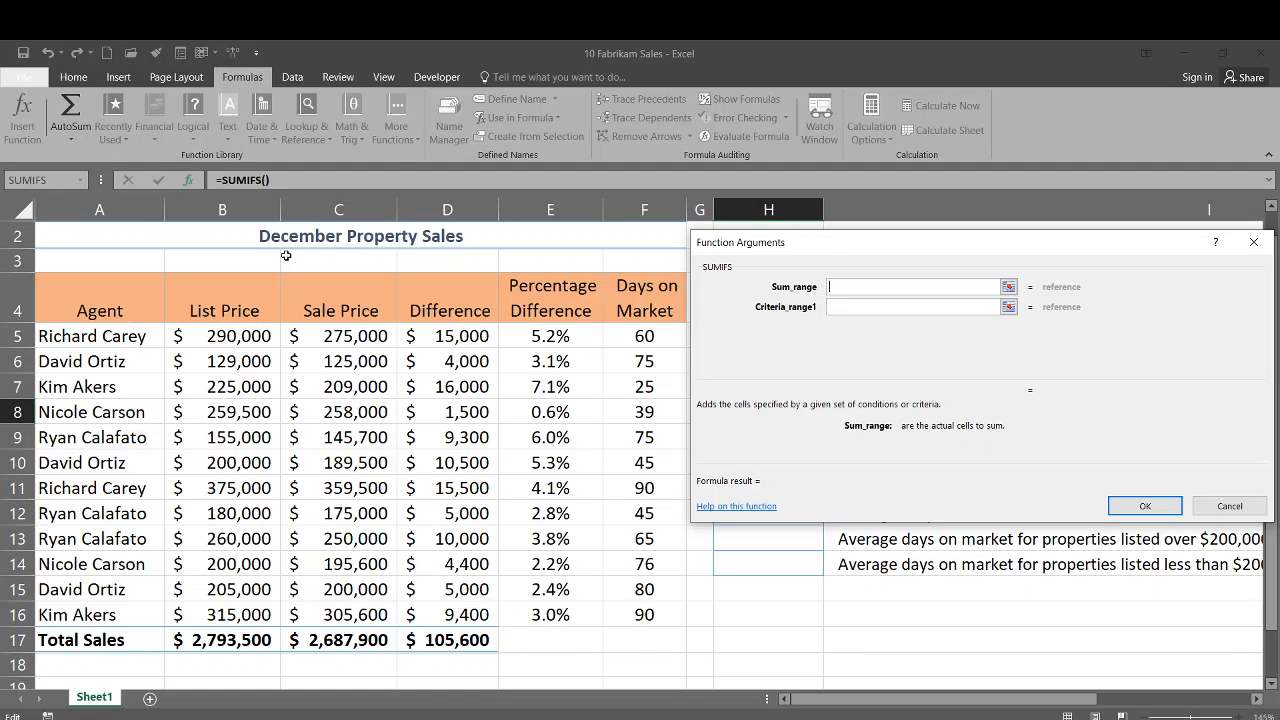
left_click_drag(318, 344, 332, 612)
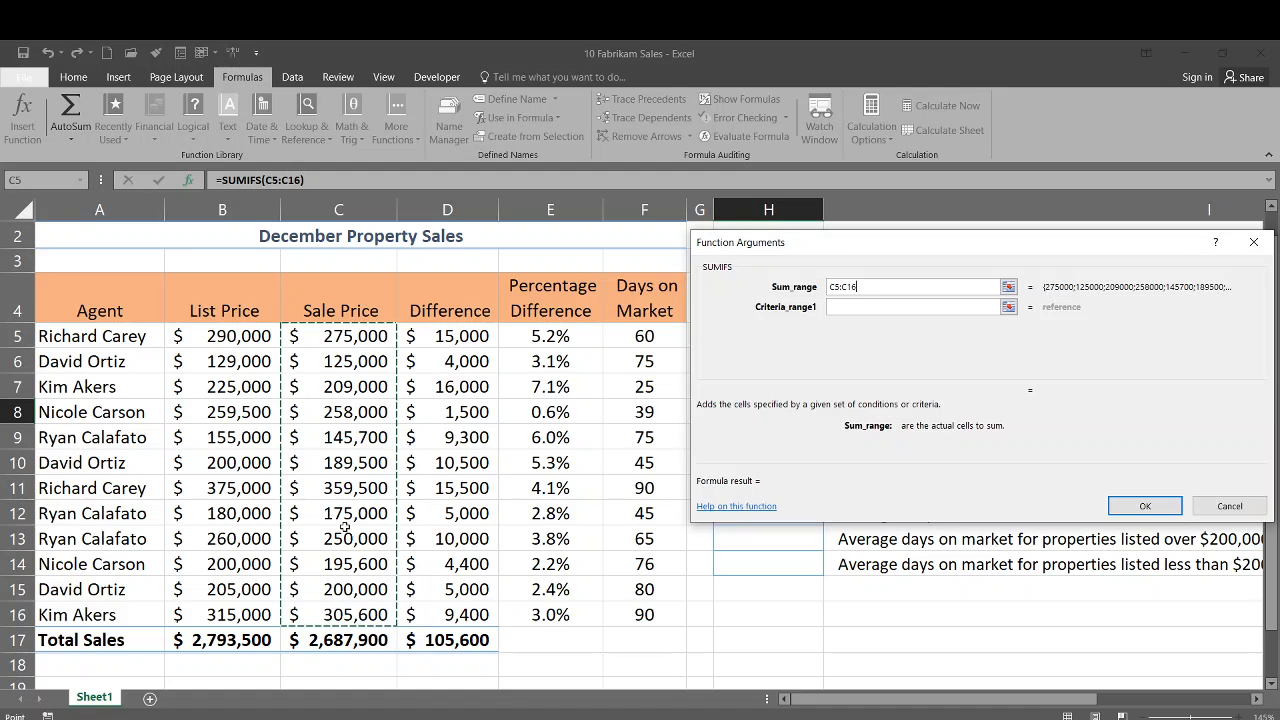
Set the first condition of the H8 SUMIFS to days on market F5:F16 with the criterion <=60
left_click(851, 306)
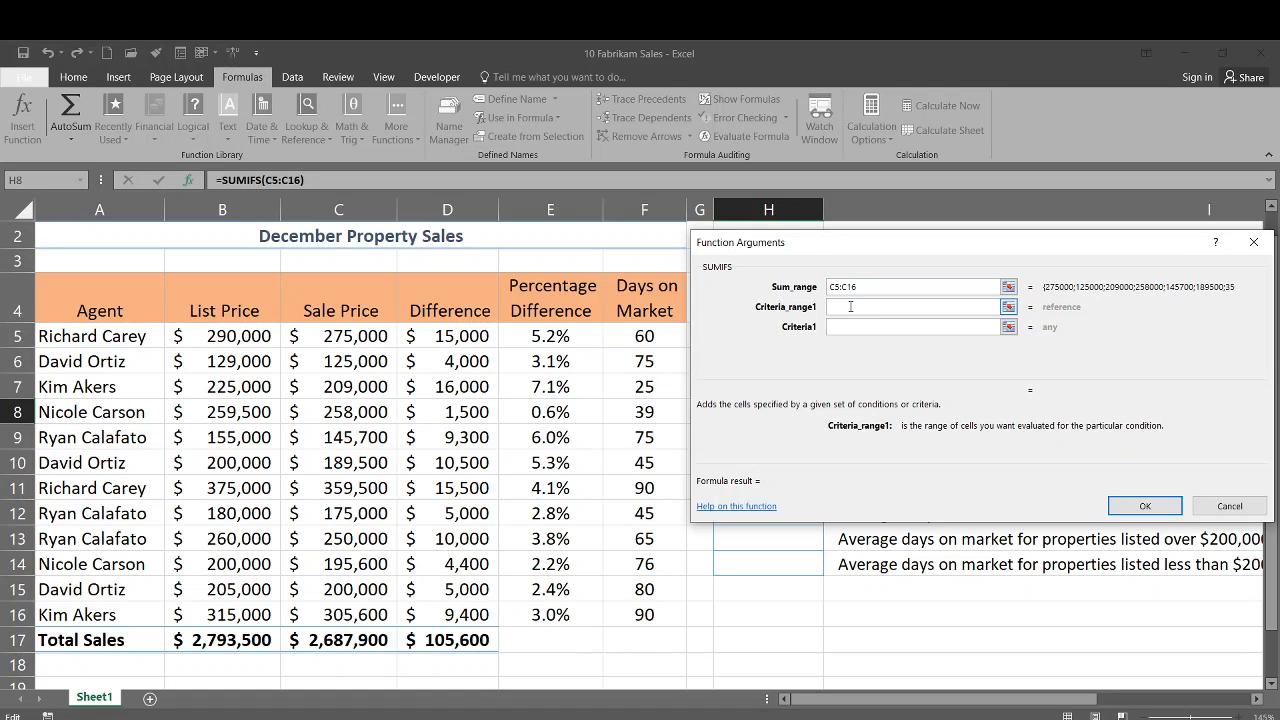
left_click(620, 336)
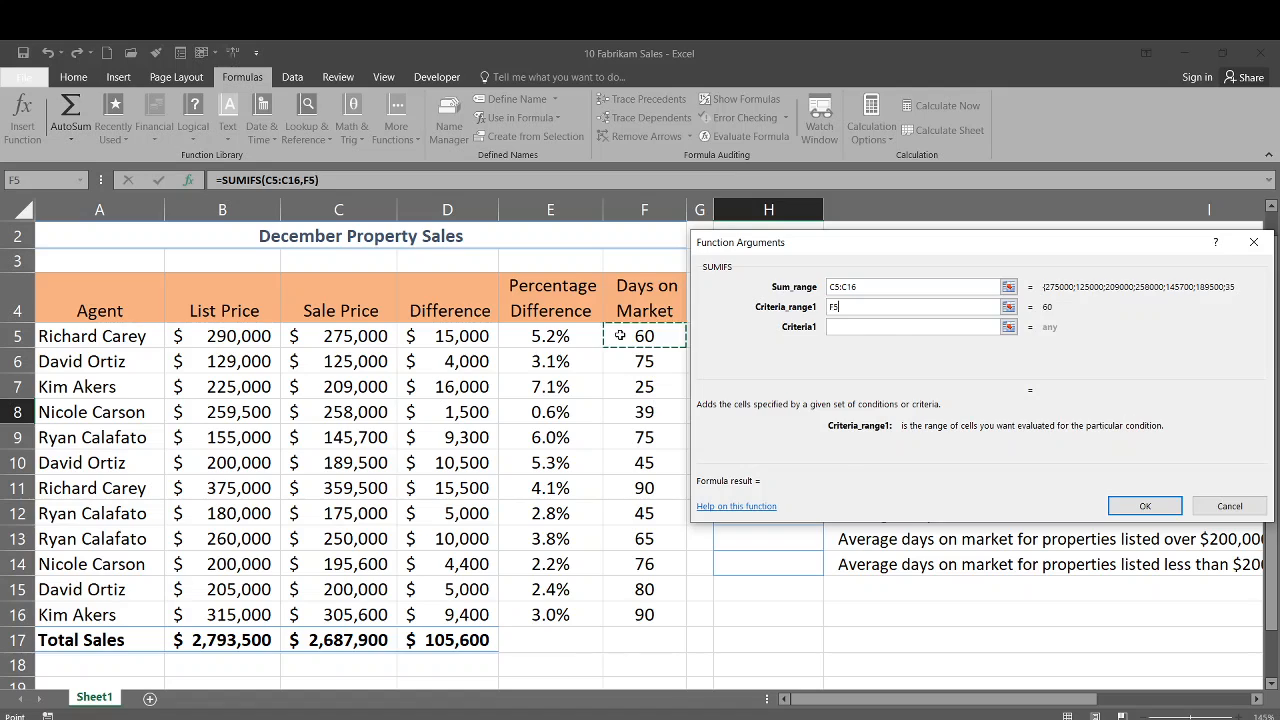
left_click_drag(620, 336, 625, 620)
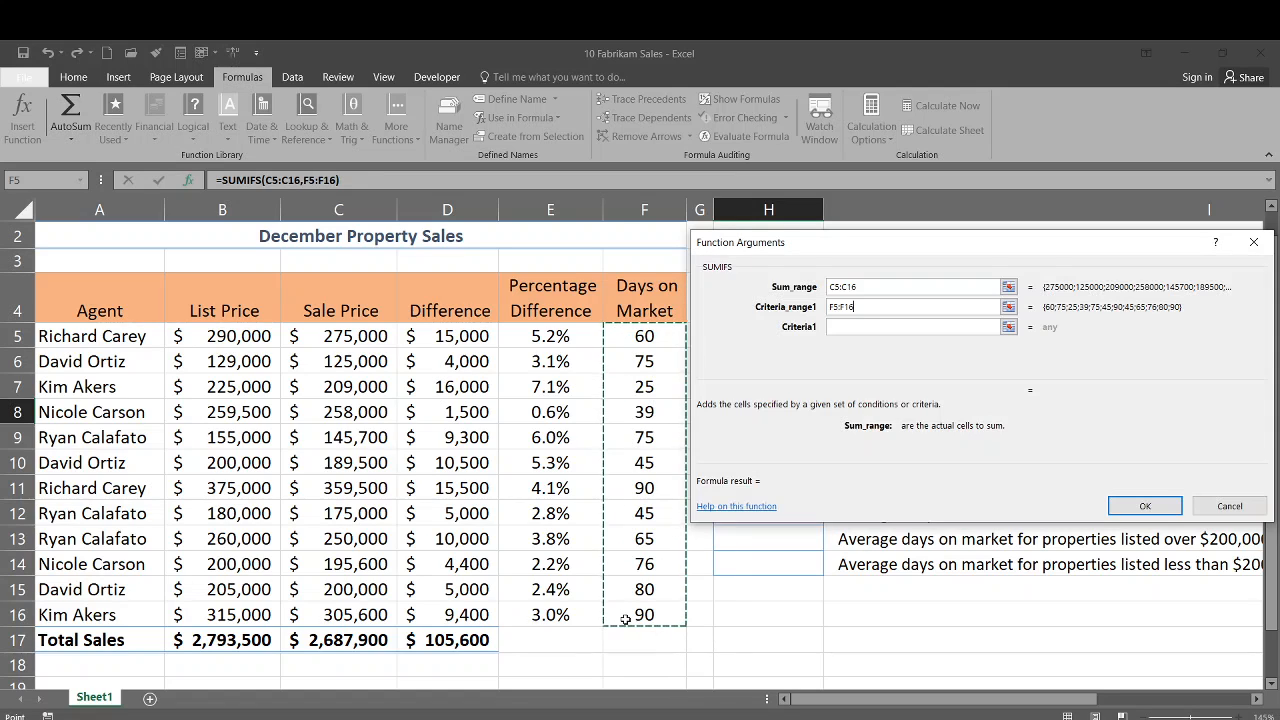
left_click(855, 326)
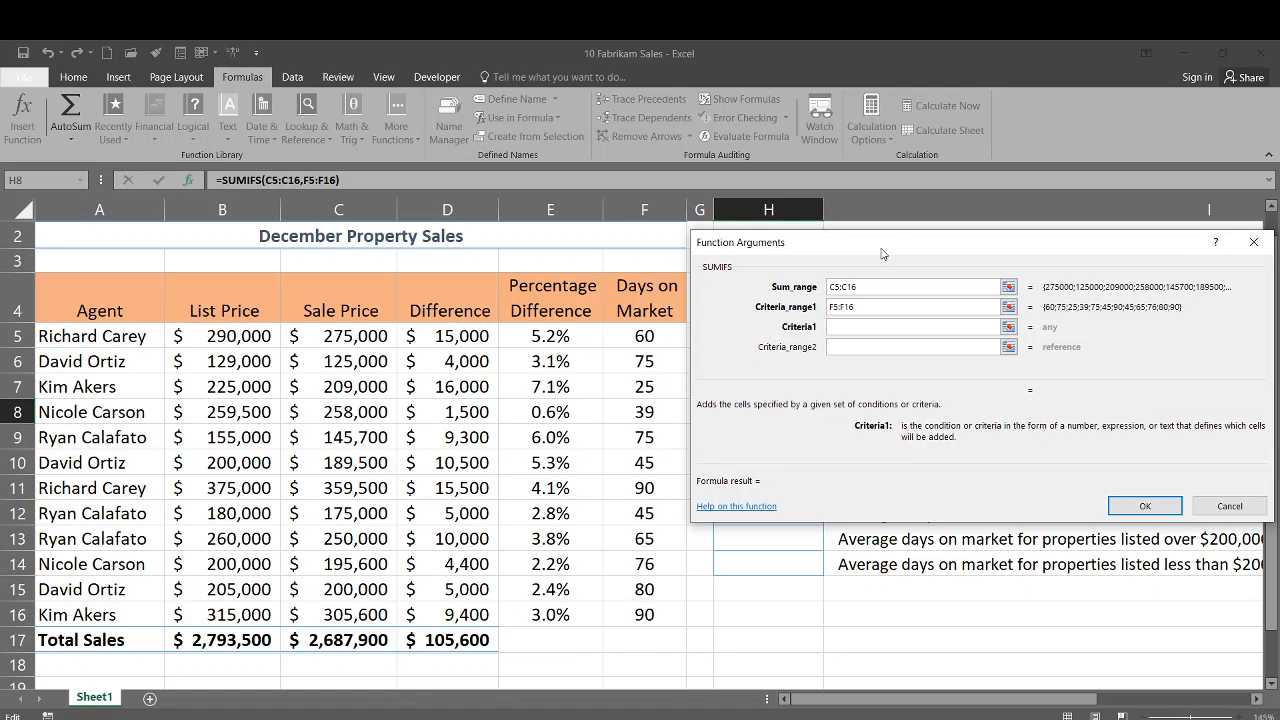
type("<=60")
Add percentage differences E5:E16 with the criterion <3% as the second condition and complete the H8 formula
left_click(872, 348)
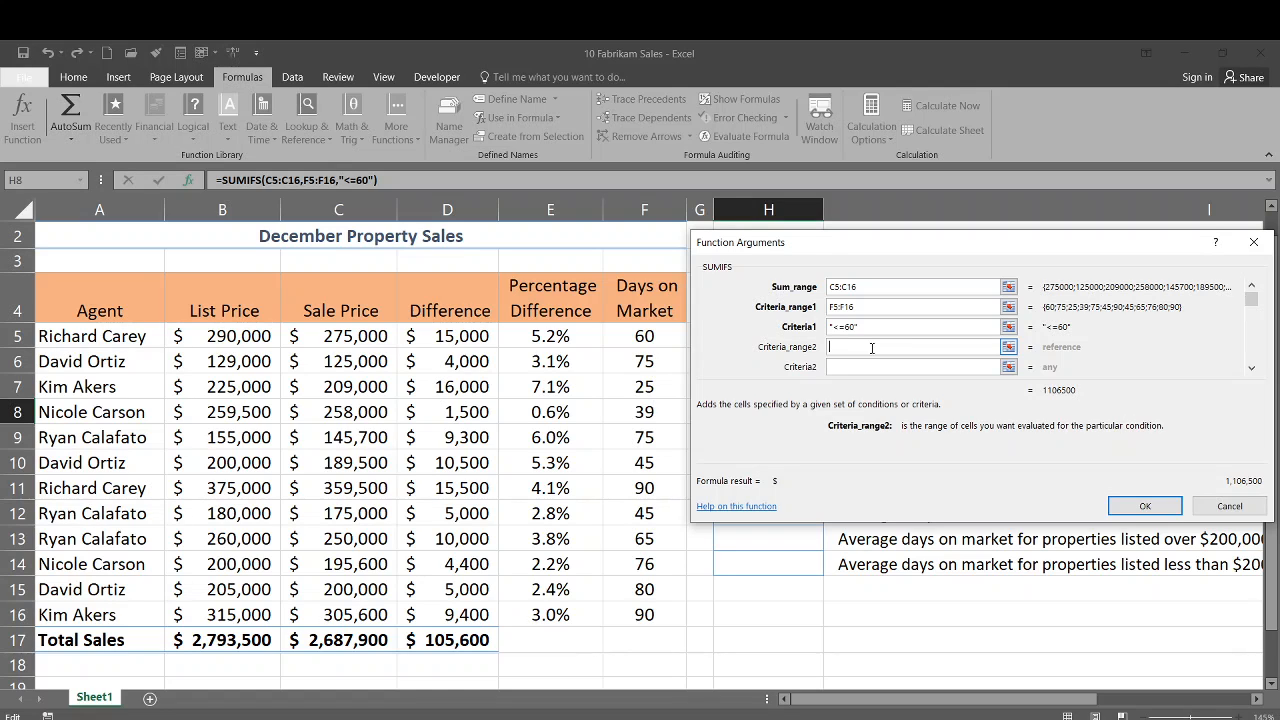
left_click(550, 337)
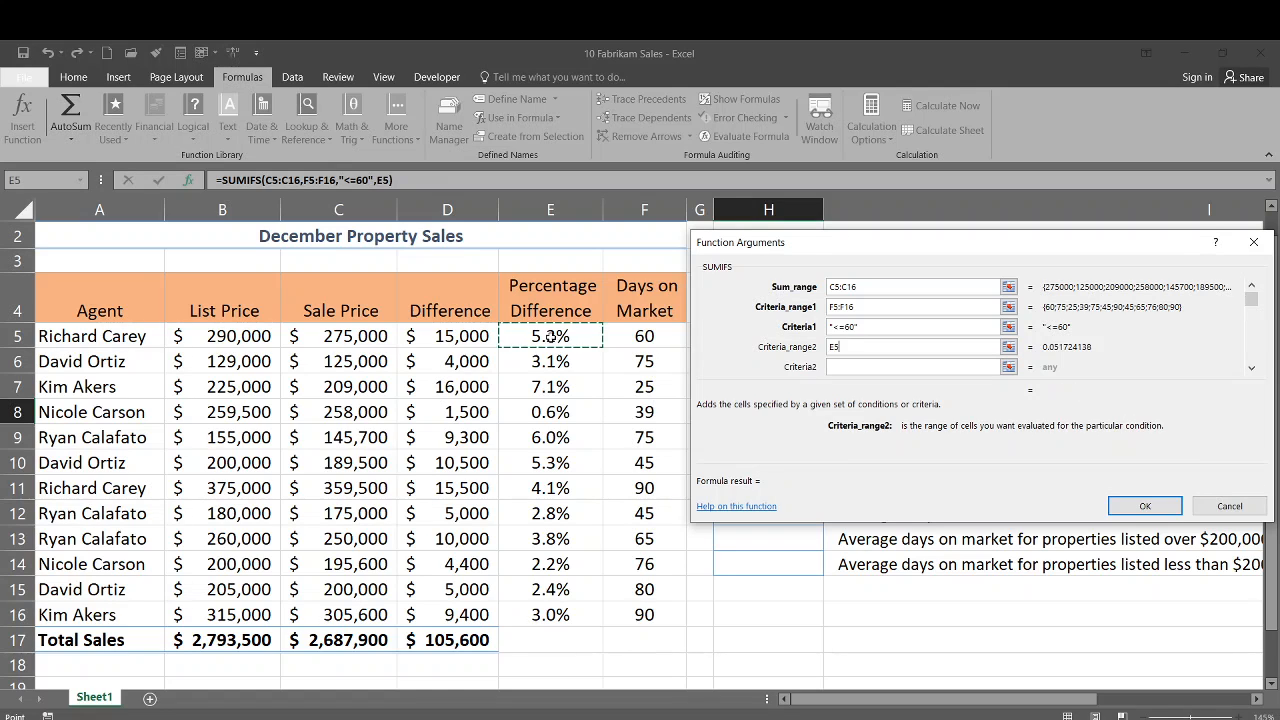
left_click_drag(550, 337, 551, 614)
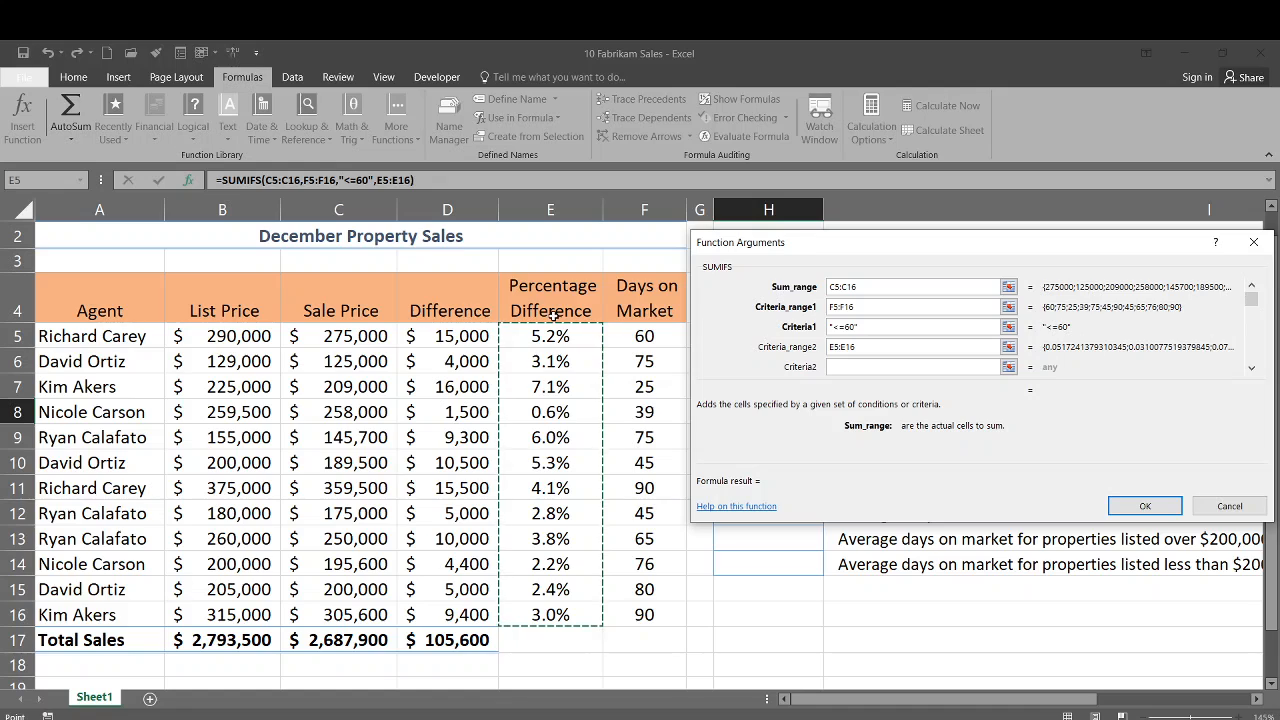
left_click(995, 366)
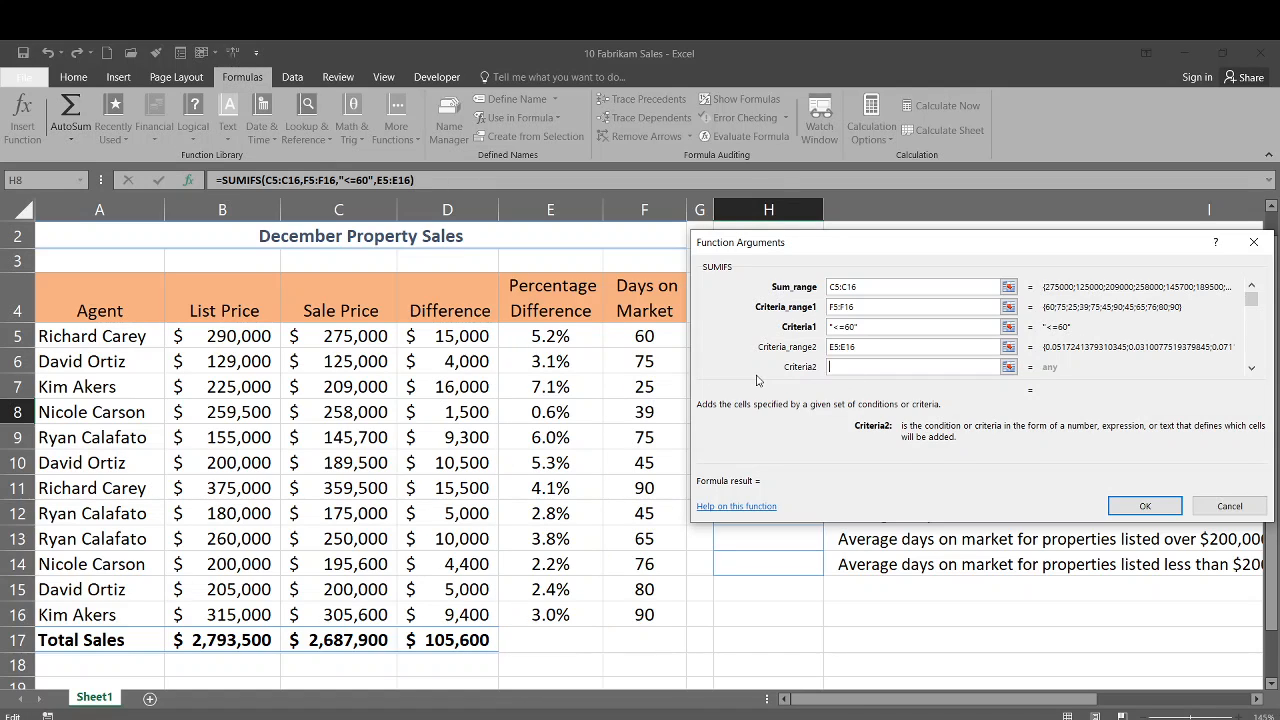
type("<3%")
left_click(1150, 508)
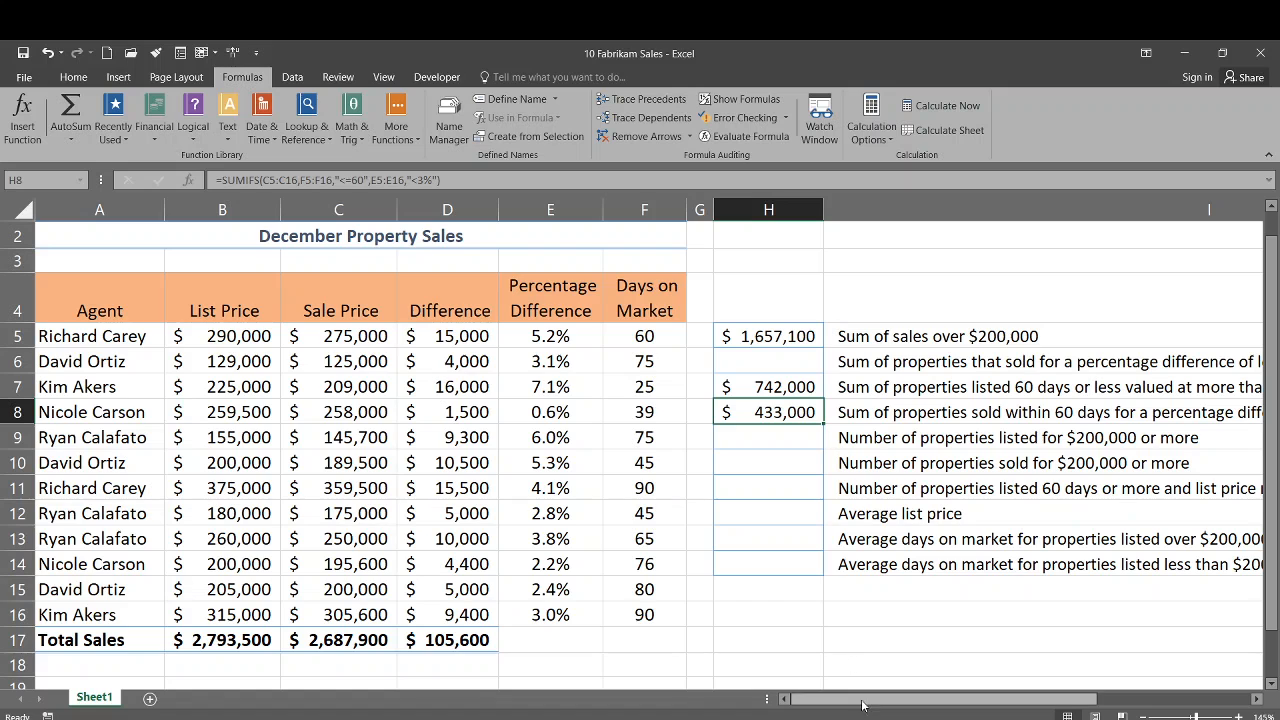
left_click_drag(868, 705, 970, 694)
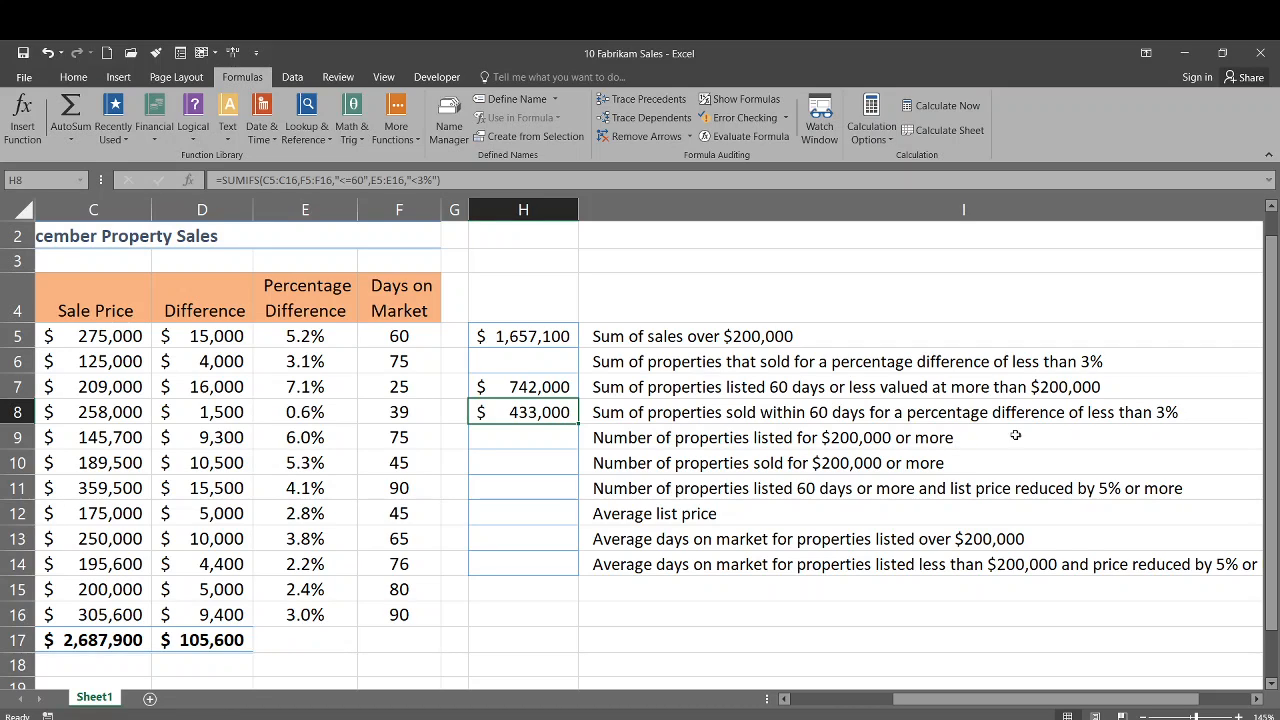
left_click_drag(1003, 701, 860, 707)
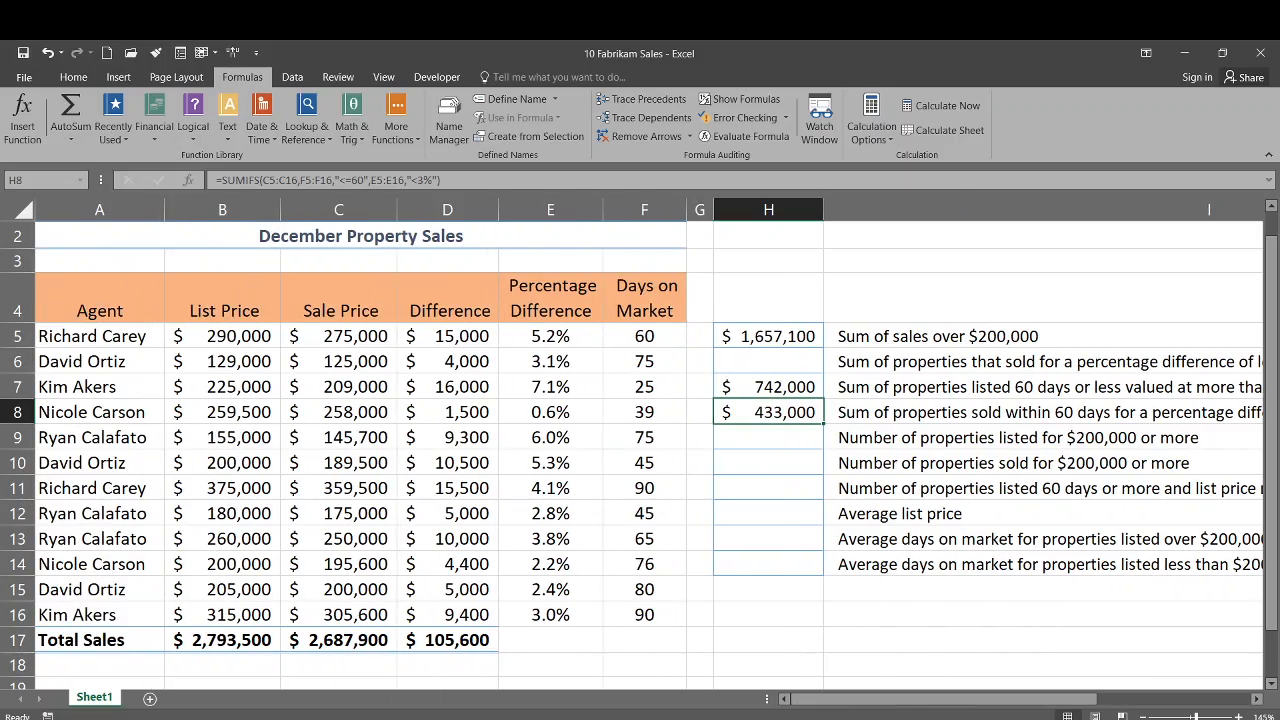